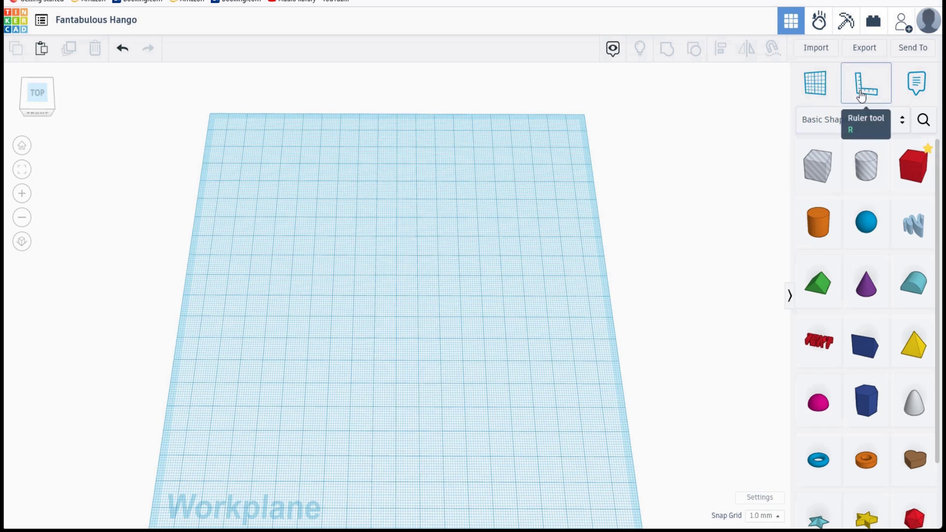
Place a ruler at the workplane's top-left corner, then search 'gear' and add a Metric gear.
click(862, 95)
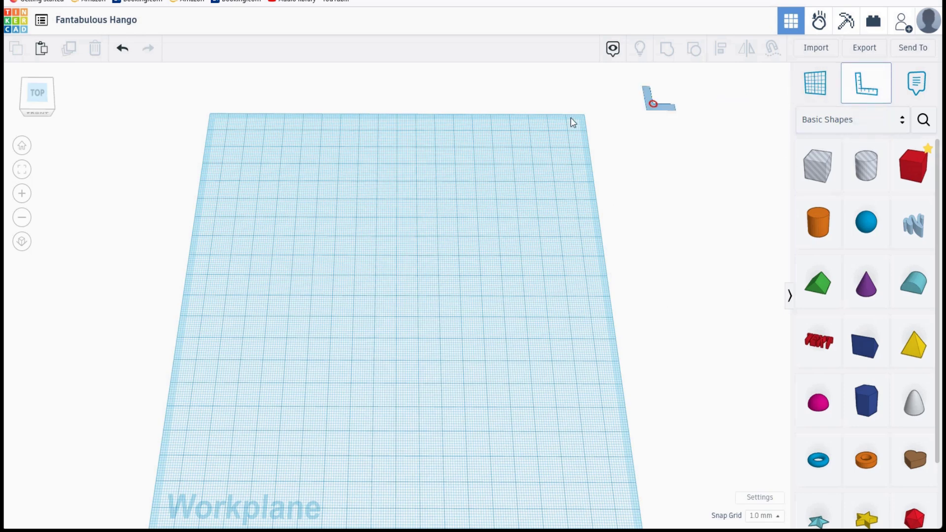
click(216, 109)
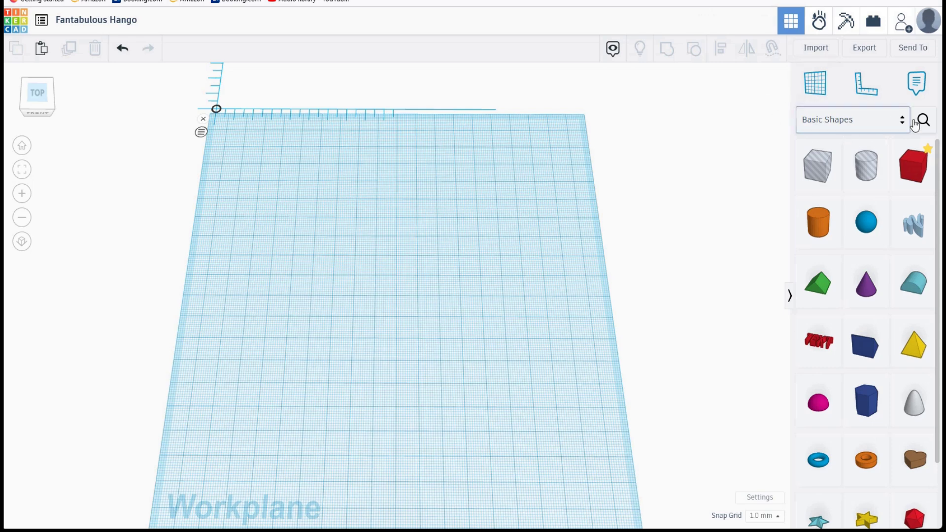
click(923, 119)
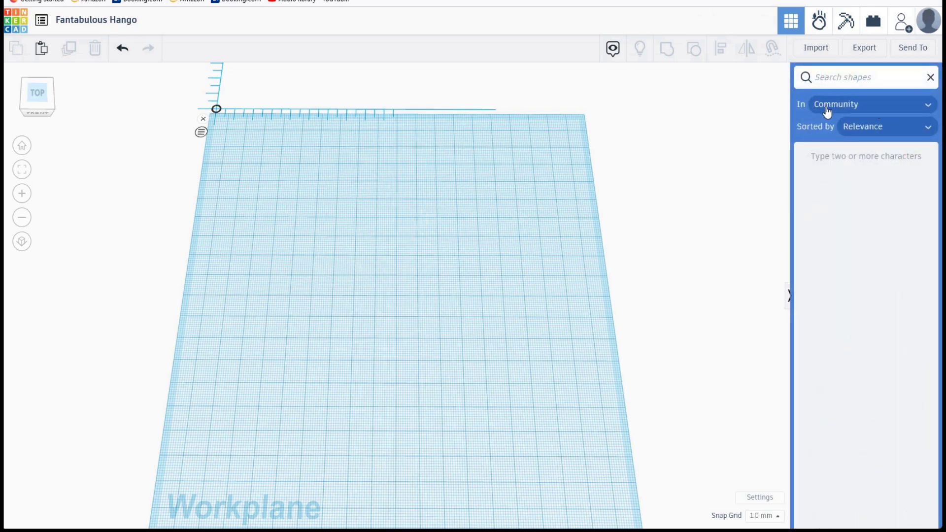
text(gear)
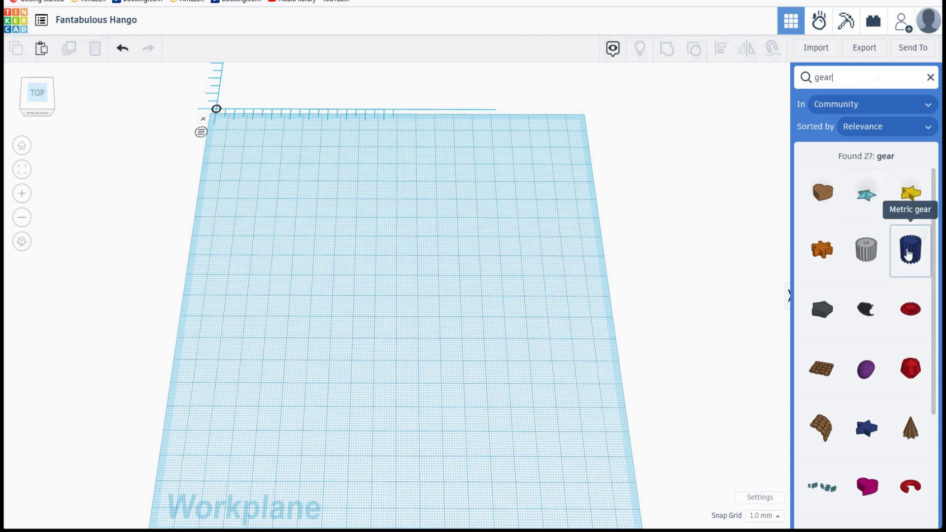
click(909, 254)
Drop the metric gear onto the workplane and set its height to 10 mm.
click(259, 318)
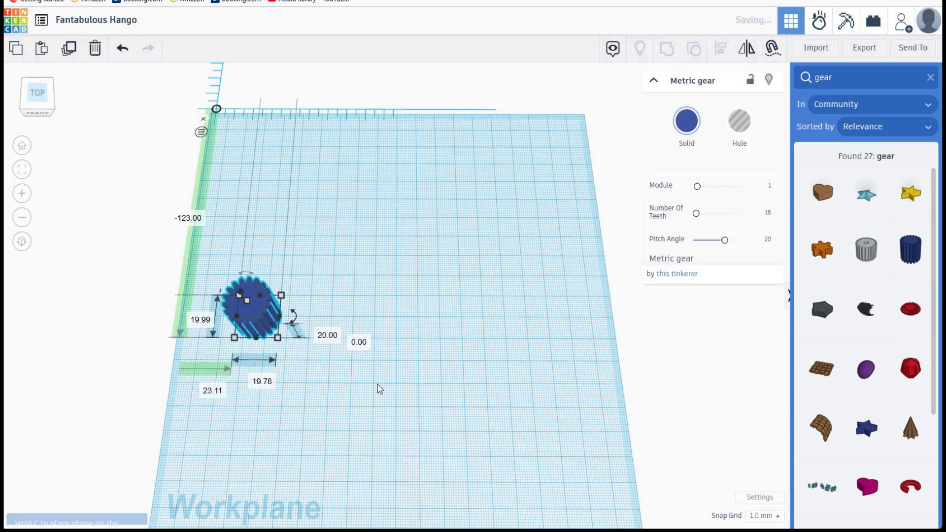
right_drag(401, 407, 387, 276)
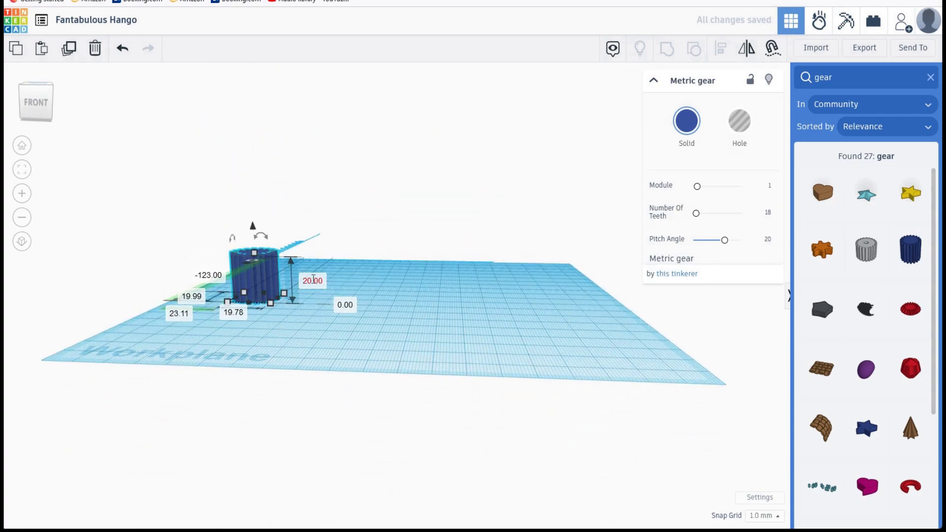
click(324, 284)
text(10)
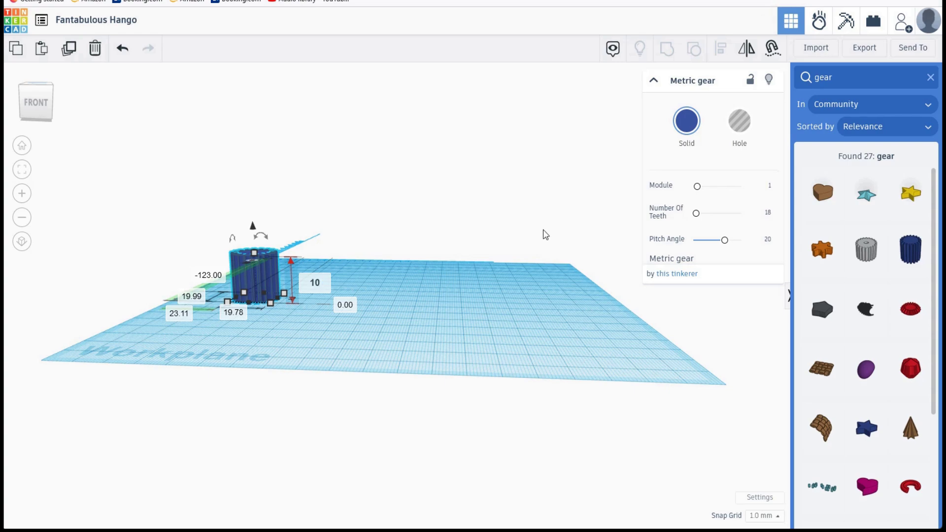
key(Return)
Set the gear's module to 2, enlarging it to about 40 mm across.
right_drag(439, 327, 469, 435)
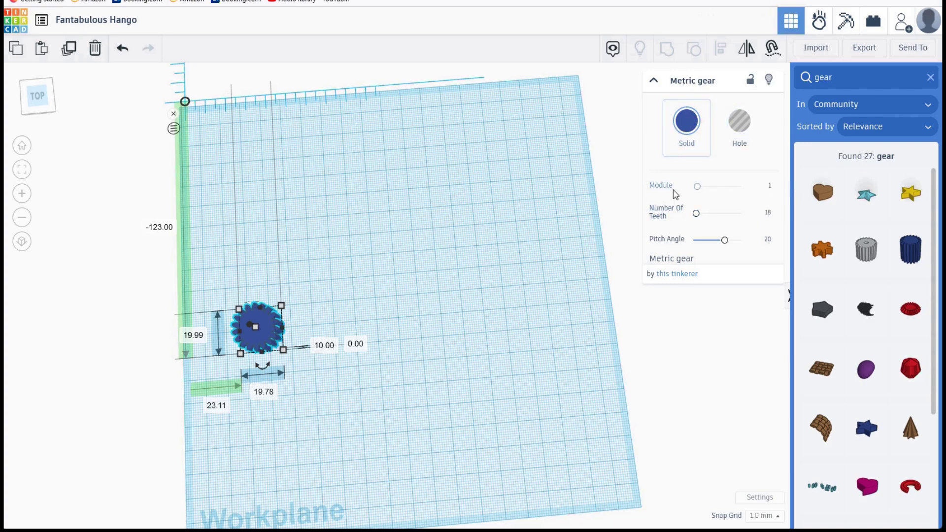
click(769, 186)
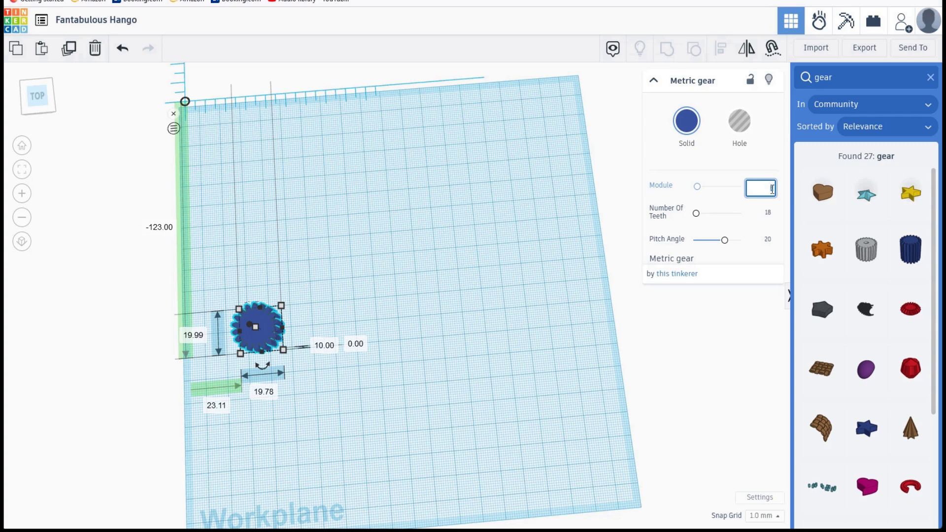
text(2)
click(294, 365)
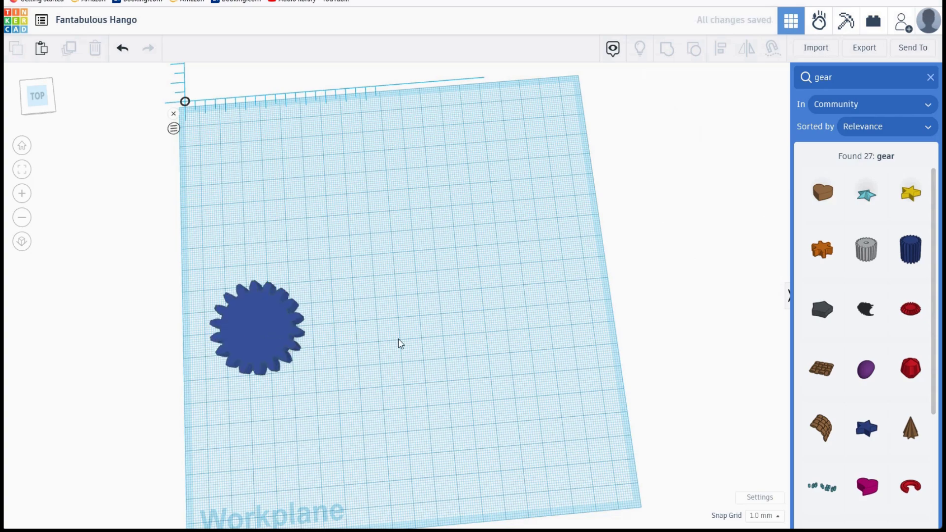
click(247, 333)
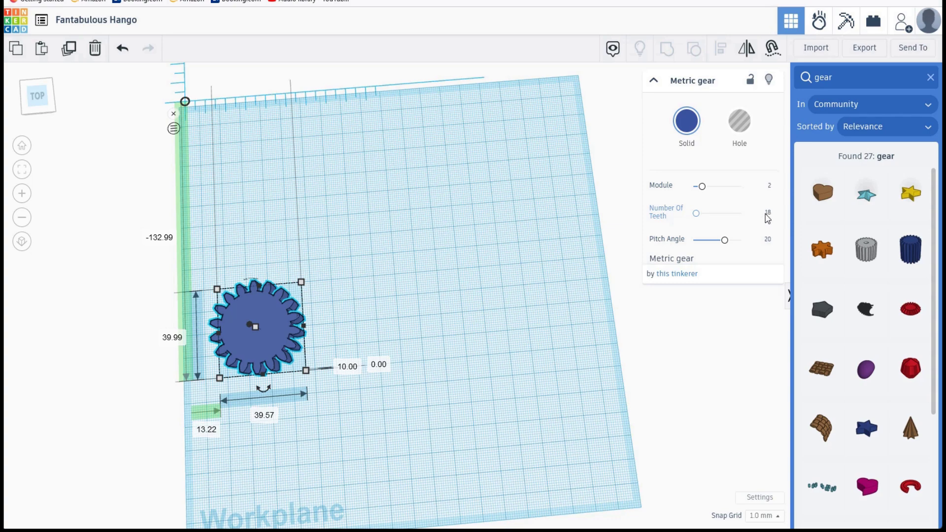
Change the gear's Number Of Teeth to 20, growing it to 43.63 mm across.
click(768, 213)
text(20)
click(573, 319)
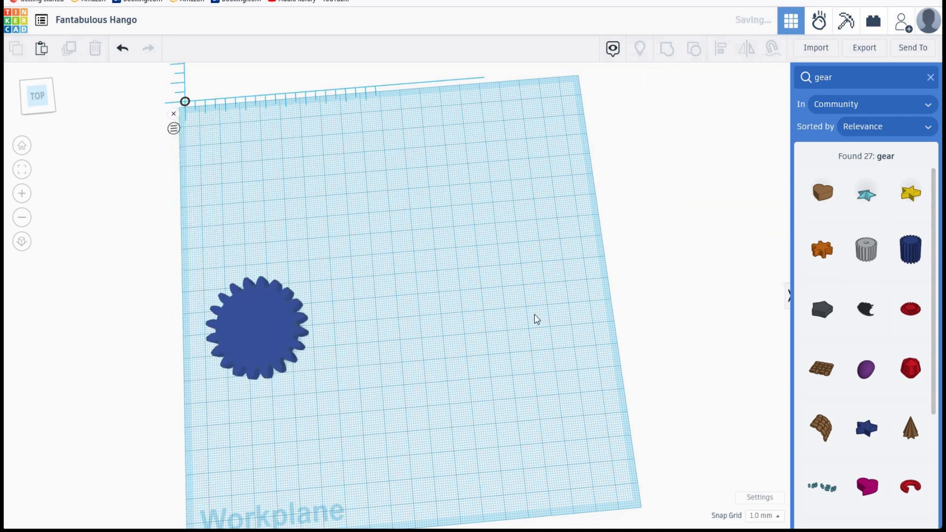
right_drag(462, 332, 447, 307)
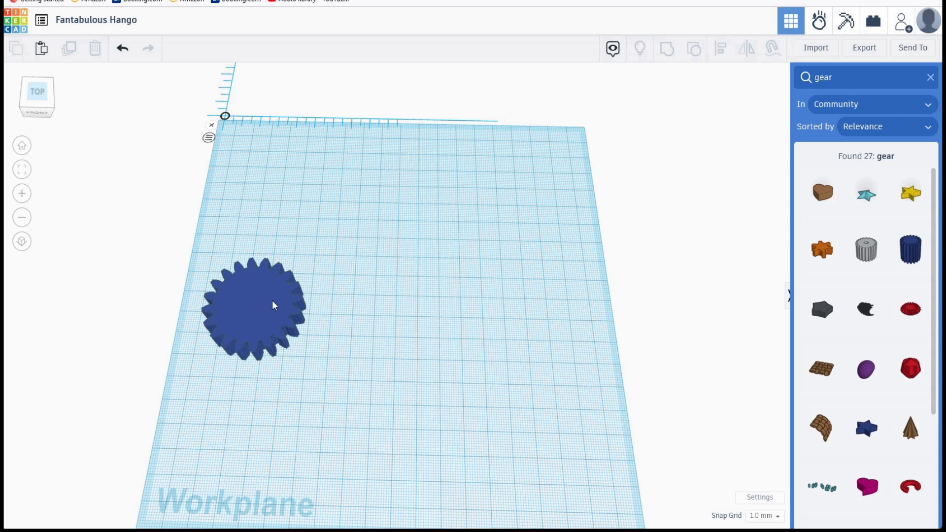
click(275, 305)
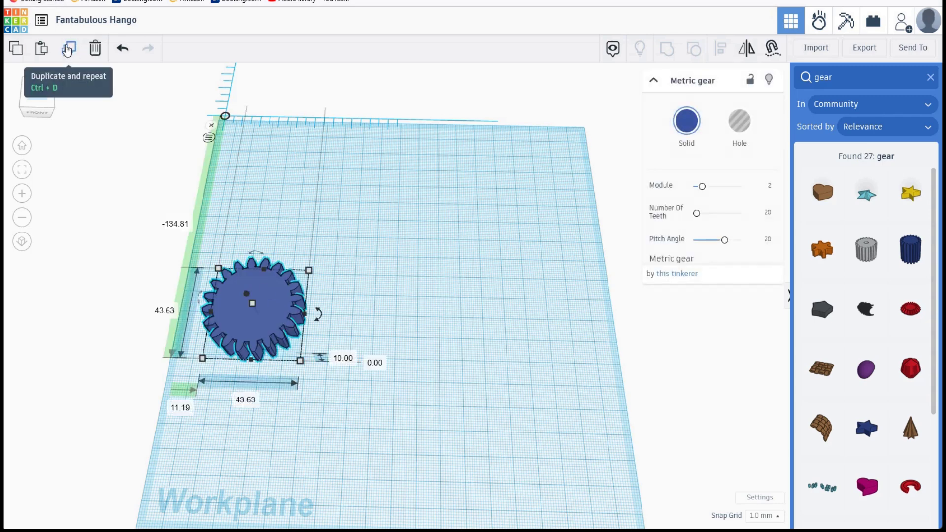
Duplicate the gear, move the copy to the right, and give the copy 40 teeth.
click(69, 49)
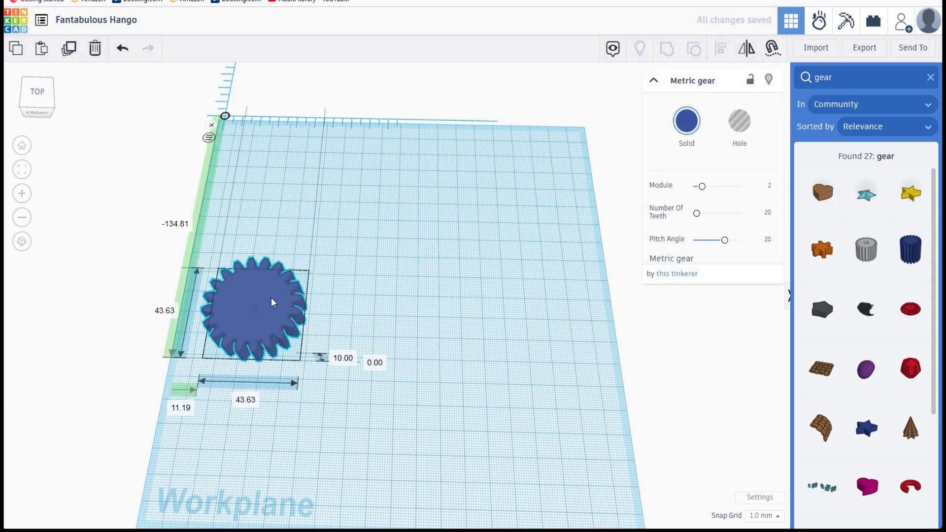
drag(278, 306, 443, 289)
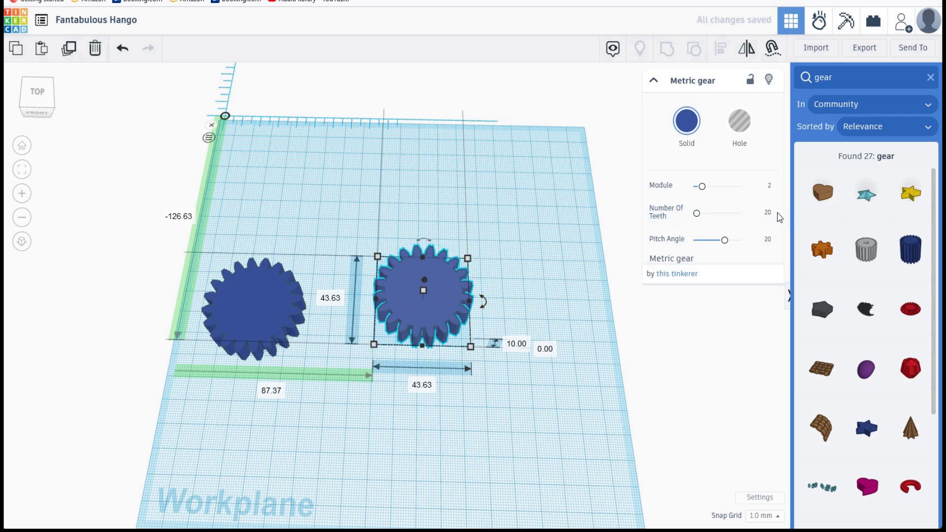
click(769, 215)
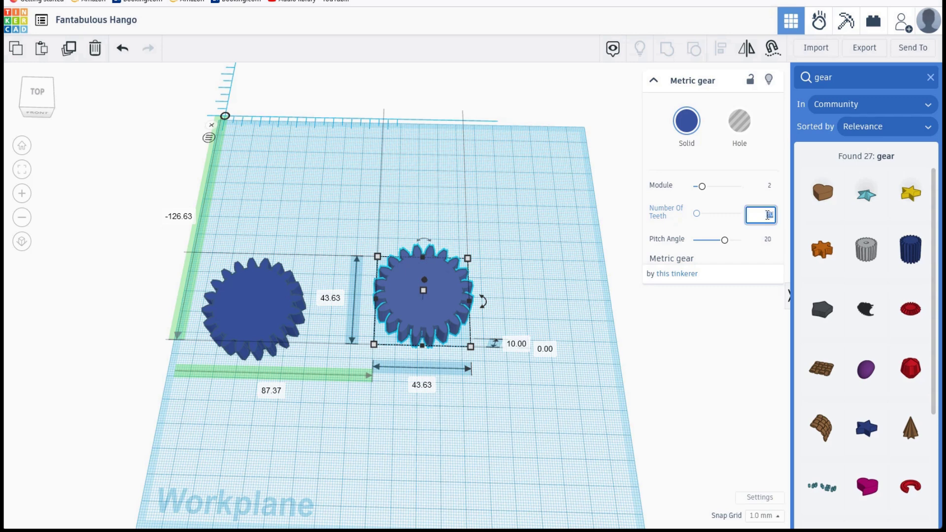
text(40)
click(558, 239)
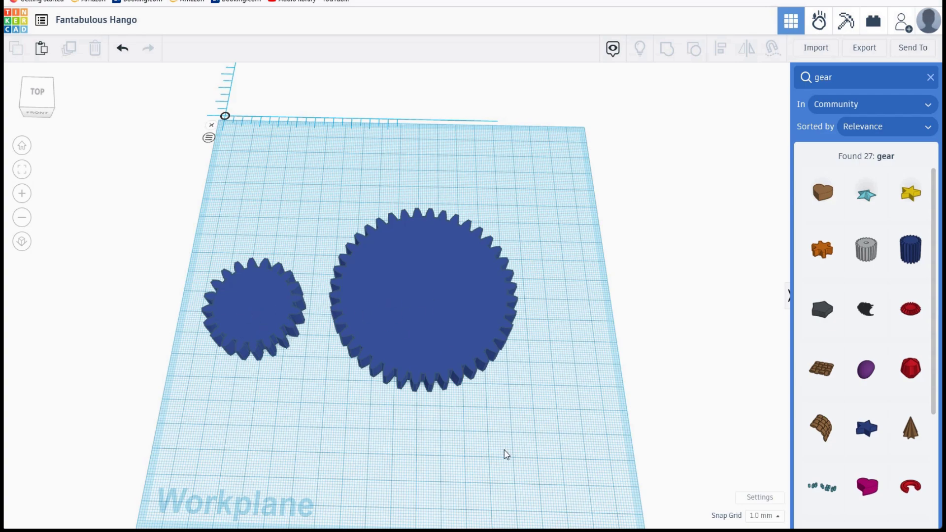
right_drag(506, 455, 526, 352)
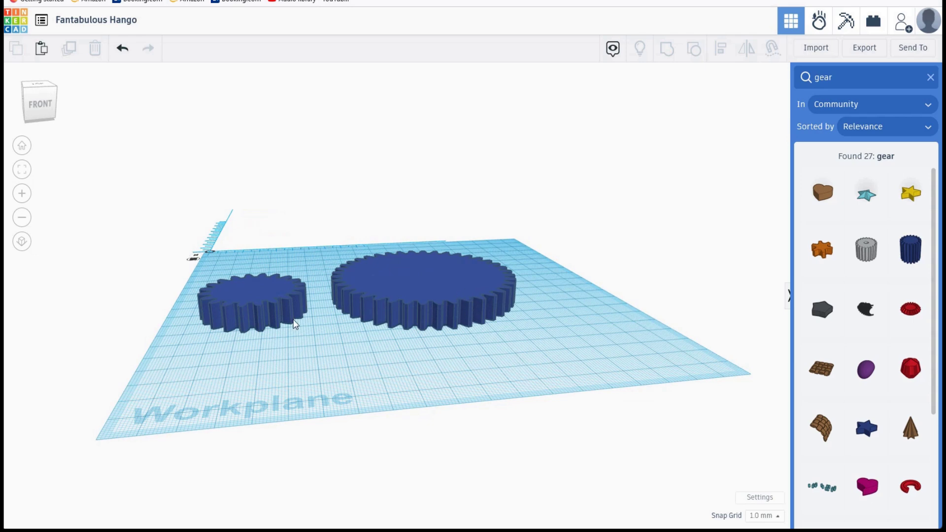
Raise the 20-tooth gear 10 mm above the workplane, then box-select both gears.
click(285, 315)
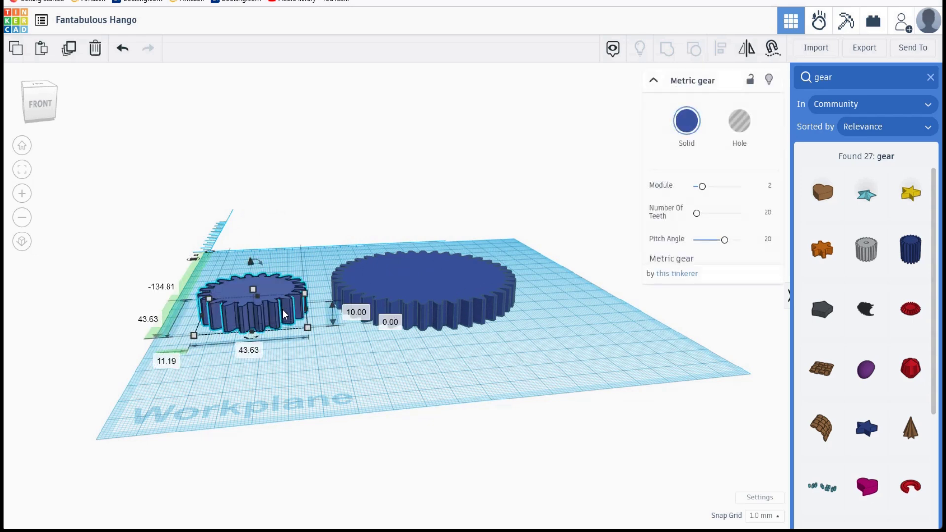
click(387, 323)
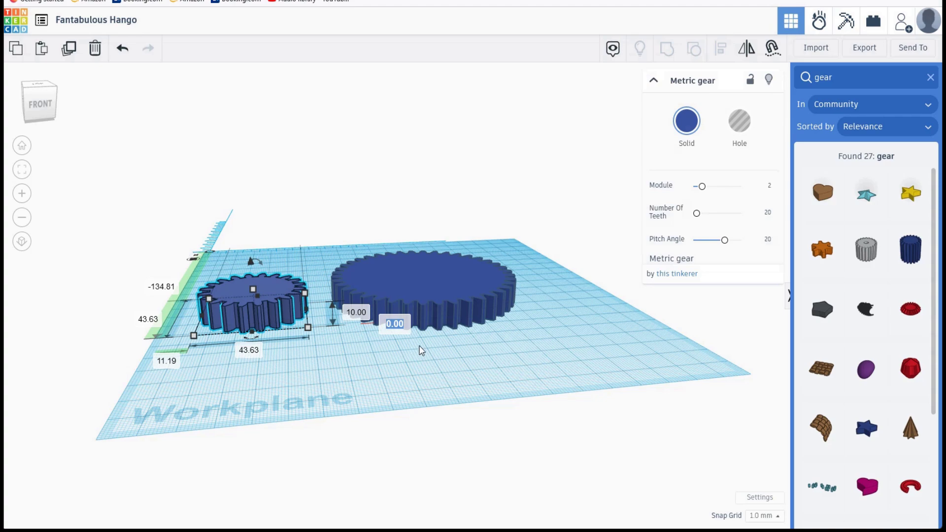
text(10)
key(Return)
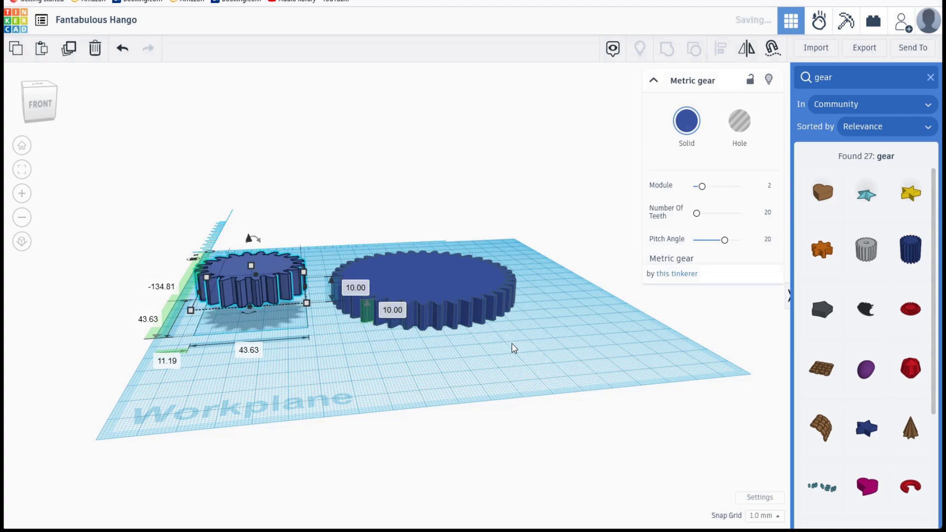
right_drag(498, 379, 486, 412)
drag(245, 186, 455, 300)
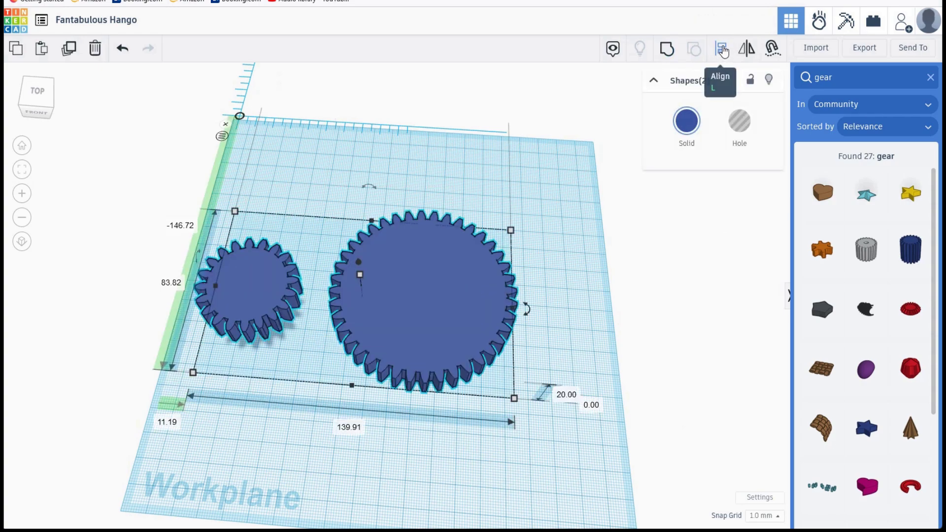
Align both gears centred on the depth and width axes so they sit concentrically.
click(723, 49)
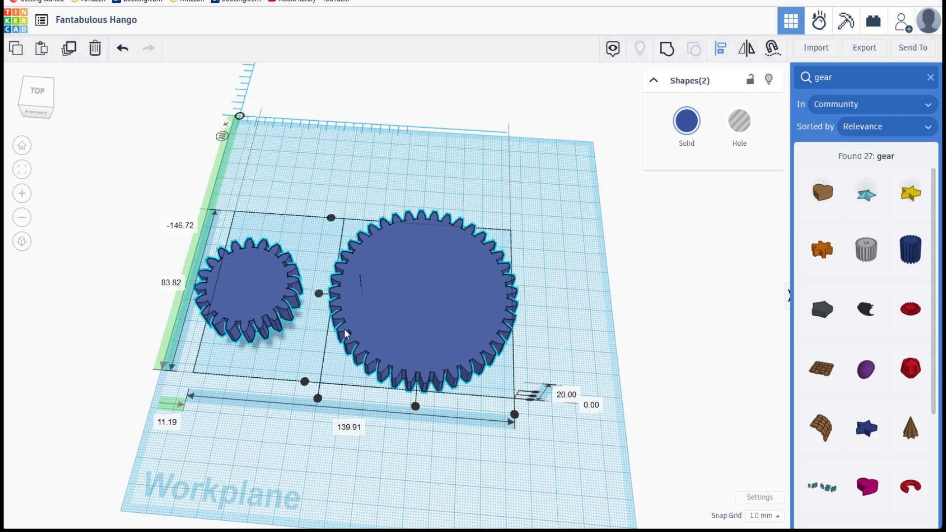
click(318, 294)
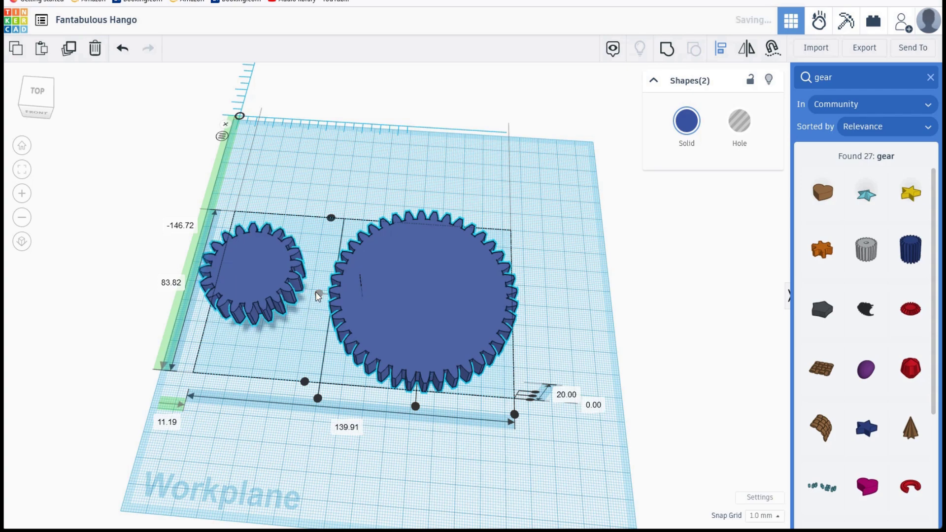
click(416, 407)
right_drag(567, 302, 425, 351)
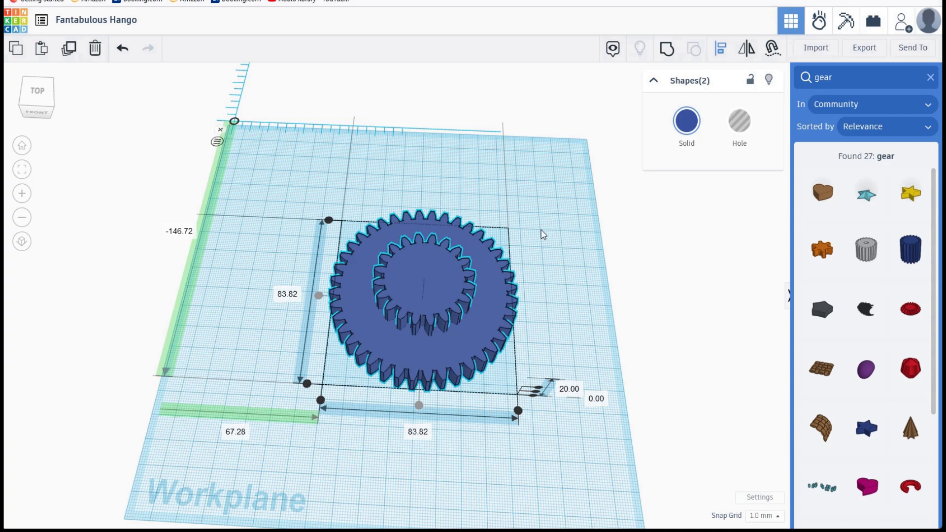
click(542, 235)
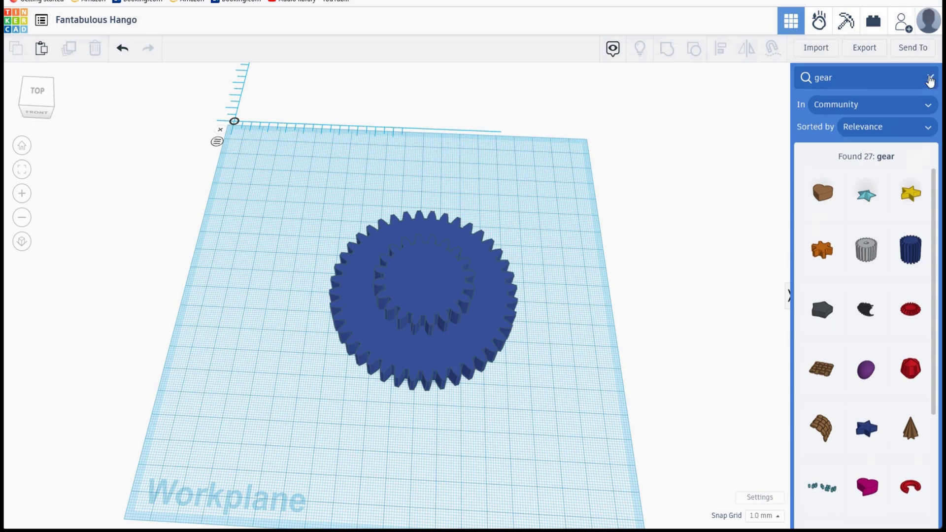
click(932, 77)
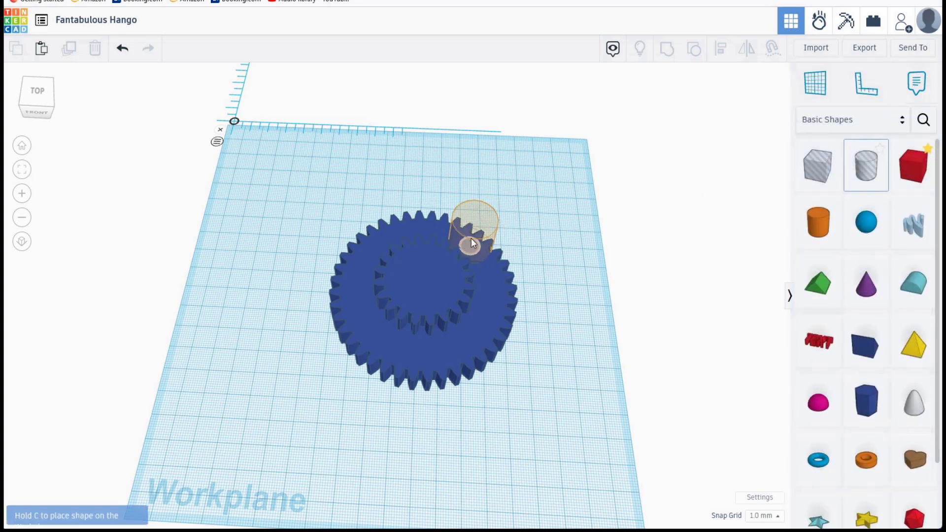
Add a 64-sided cylinder hole and set its height to 22 mm.
click(516, 196)
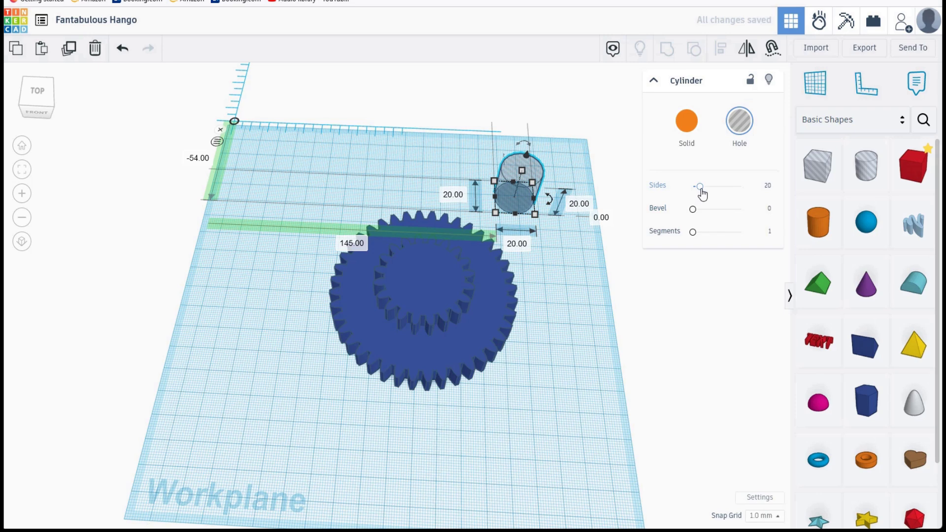
drag(700, 186, 742, 186)
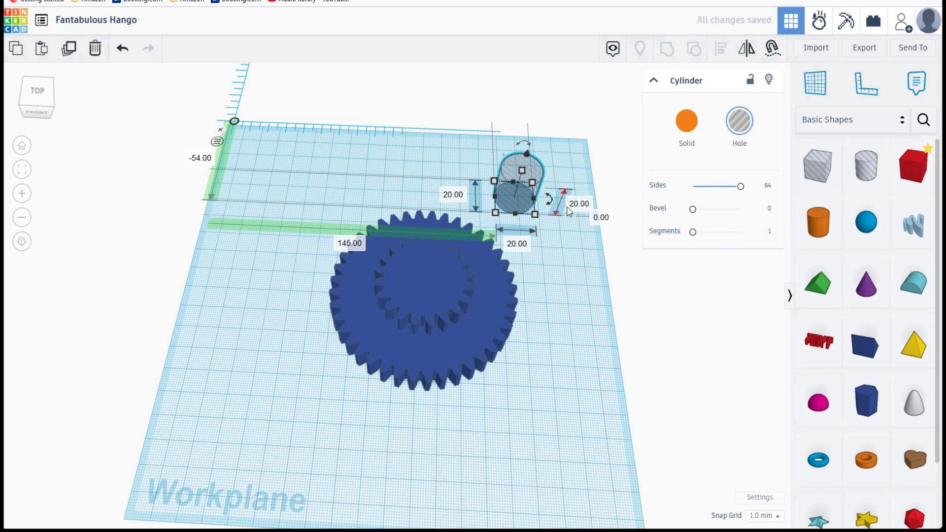
click(580, 206)
text(22)
key(Return)
Make the hole 8 mm wide and 8 mm long, then select it with both gears.
click(521, 249)
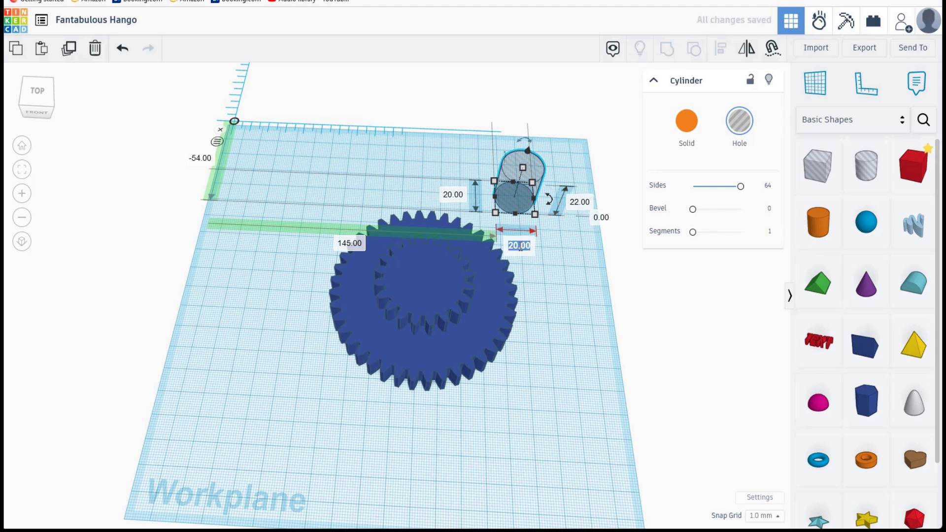
text(8)
click(451, 197)
text(8)
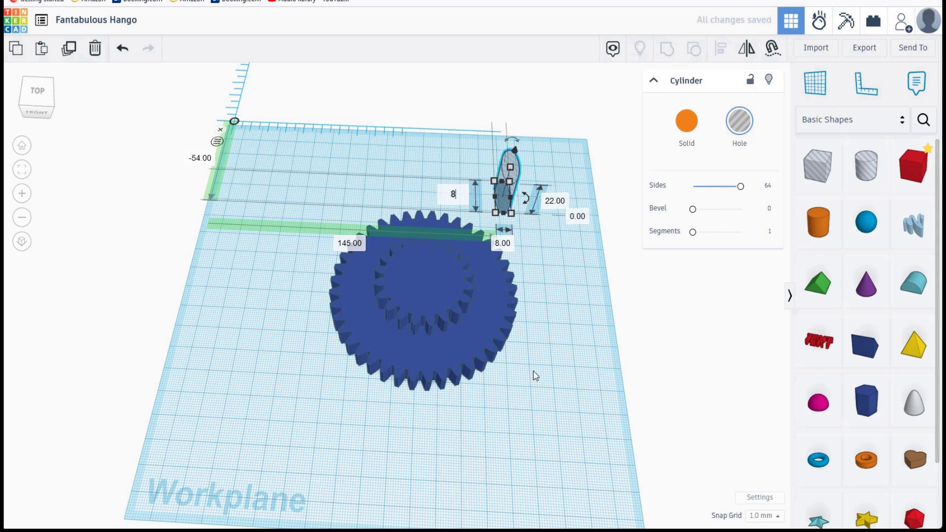
key(Return)
click(324, 184)
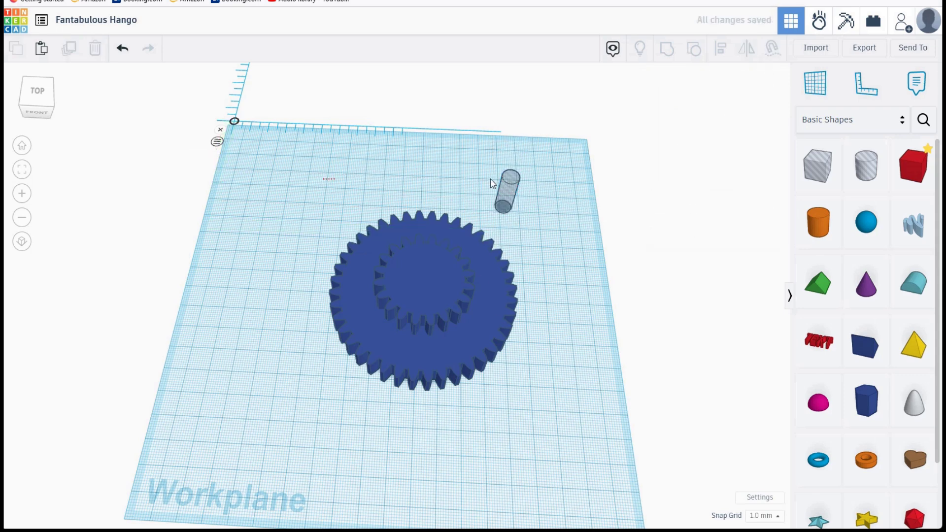
drag(547, 333, 548, 332)
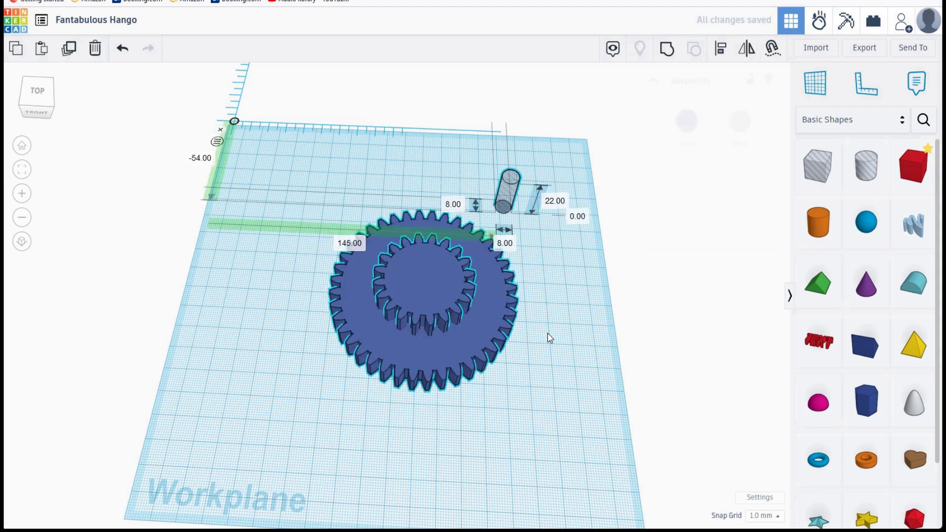
Centre the 8 mm hole in the stacked gears on both axes.
click(722, 49)
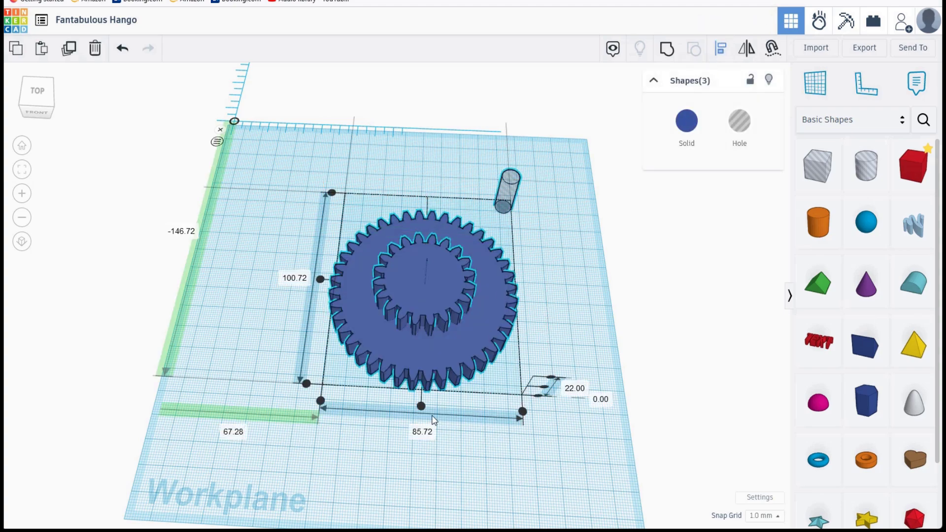
click(421, 406)
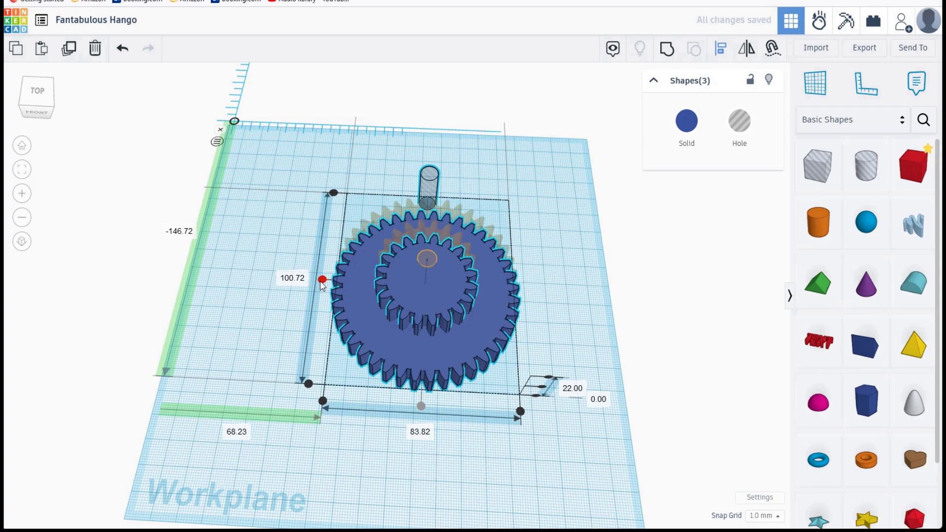
click(322, 280)
click(555, 224)
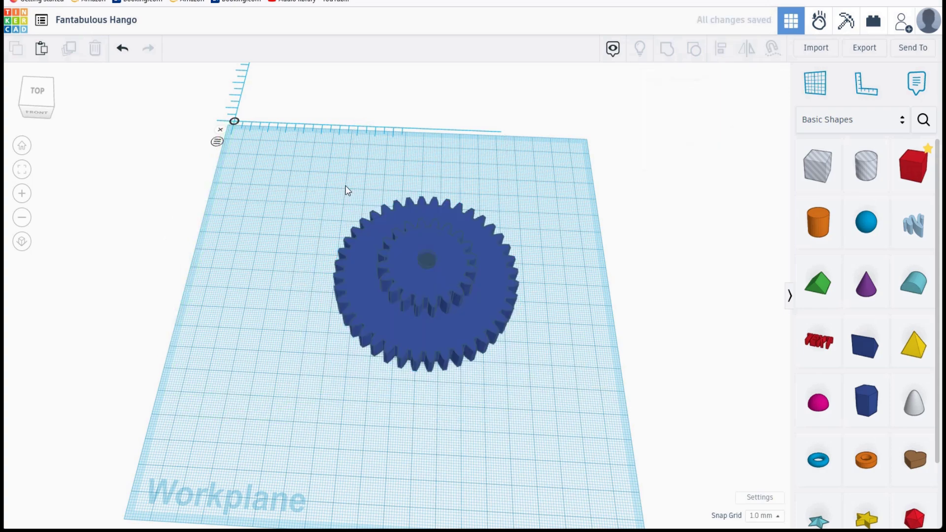
Group the gears and hole into one solid with an 8 mm bore.
drag(513, 400, 514, 400)
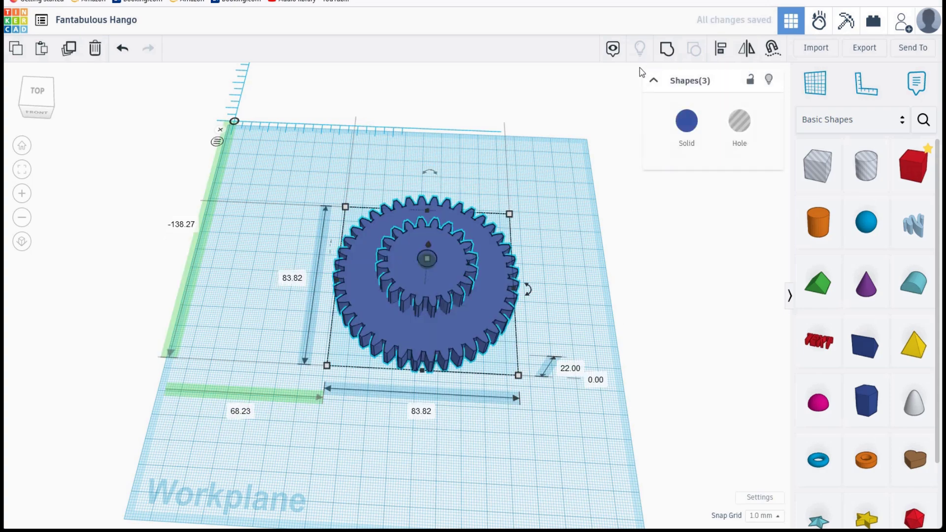
click(667, 49)
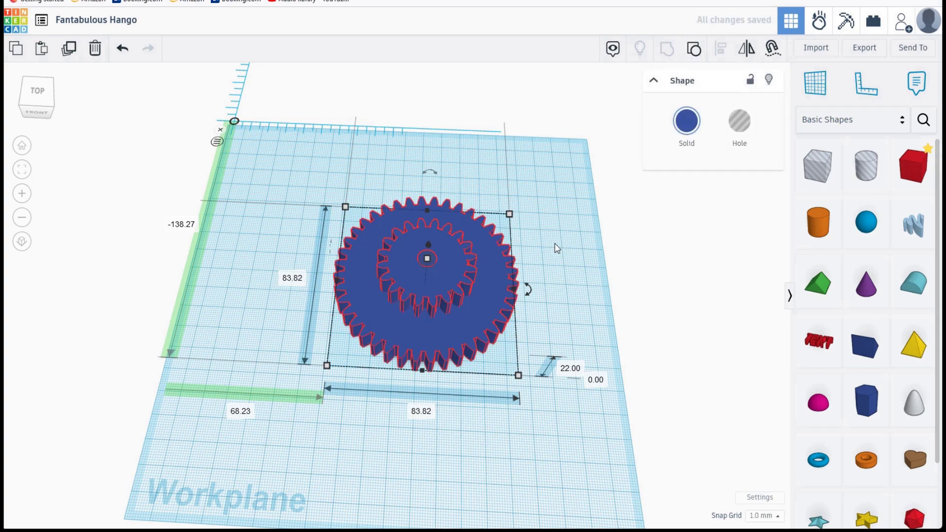
right_drag(559, 247, 525, 284)
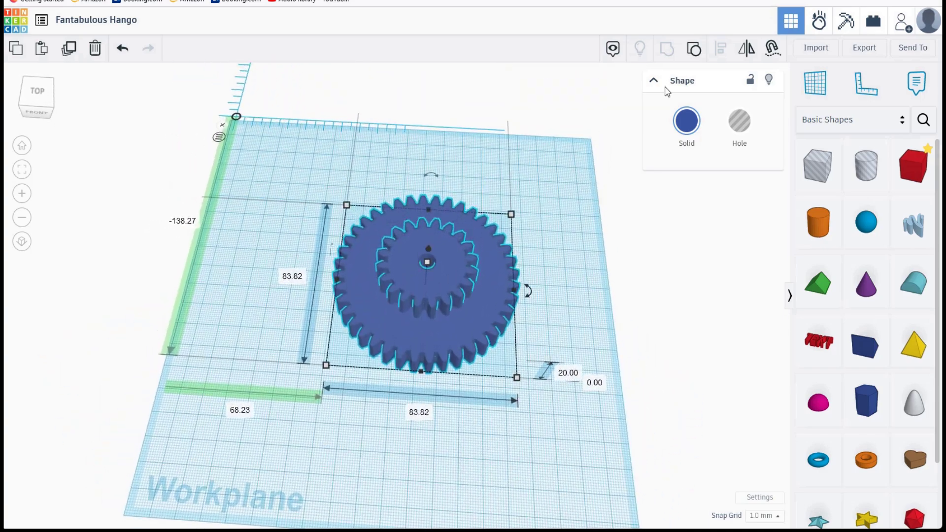
click(686, 123)
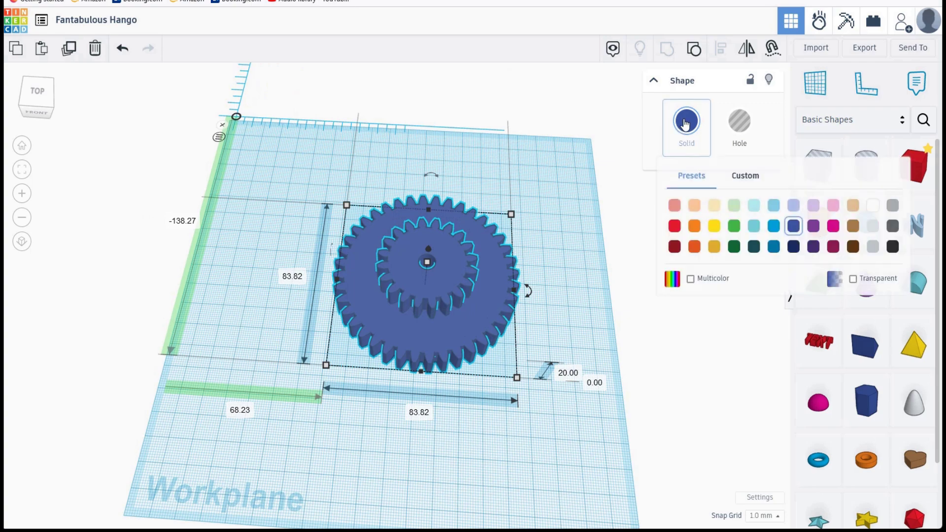
Recolour the grouped gear with the beige (light tan) preset.
click(714, 207)
click(586, 266)
right_drag(583, 267, 385, 355)
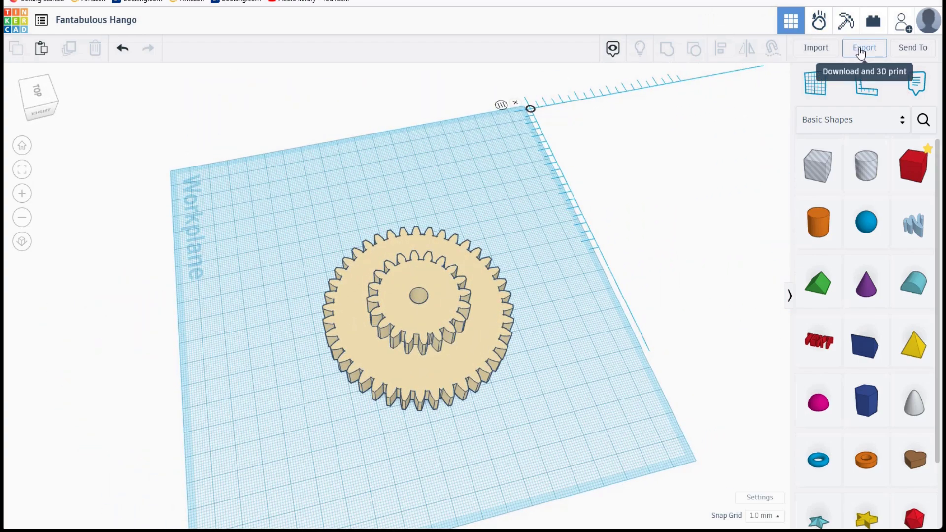
Export everything in the design as an .STL file.
click(863, 50)
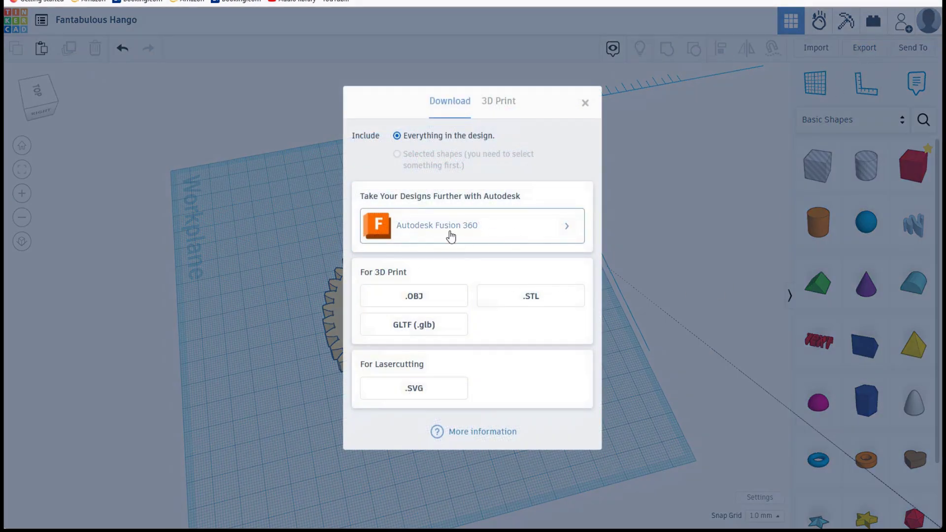
click(530, 298)
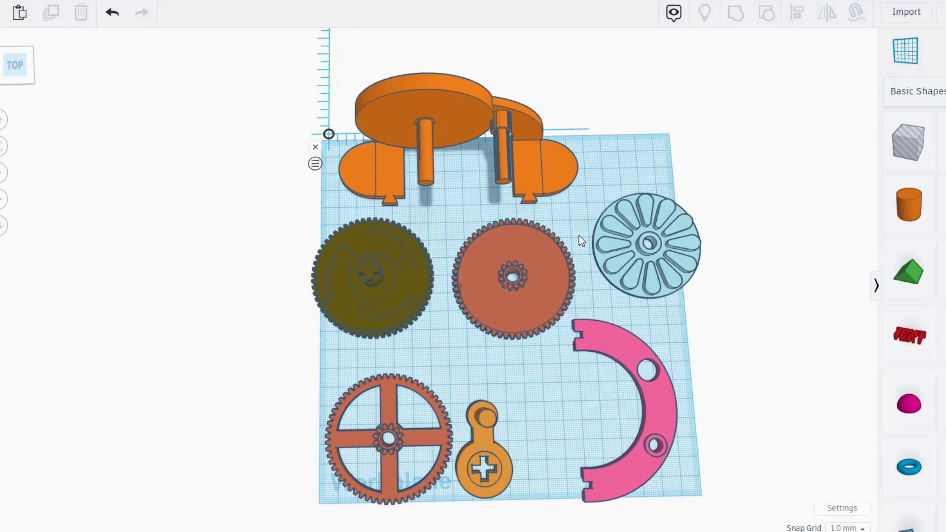
right_drag(579, 236, 577, 186)
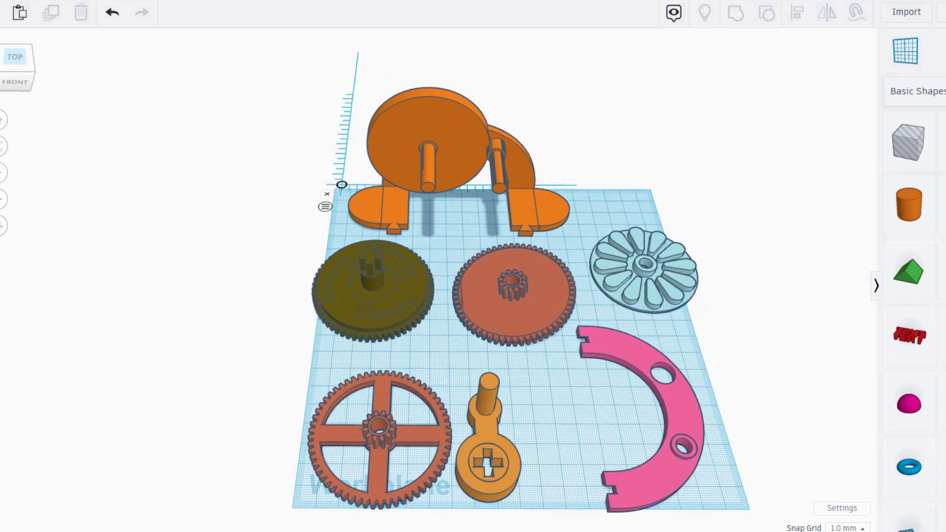